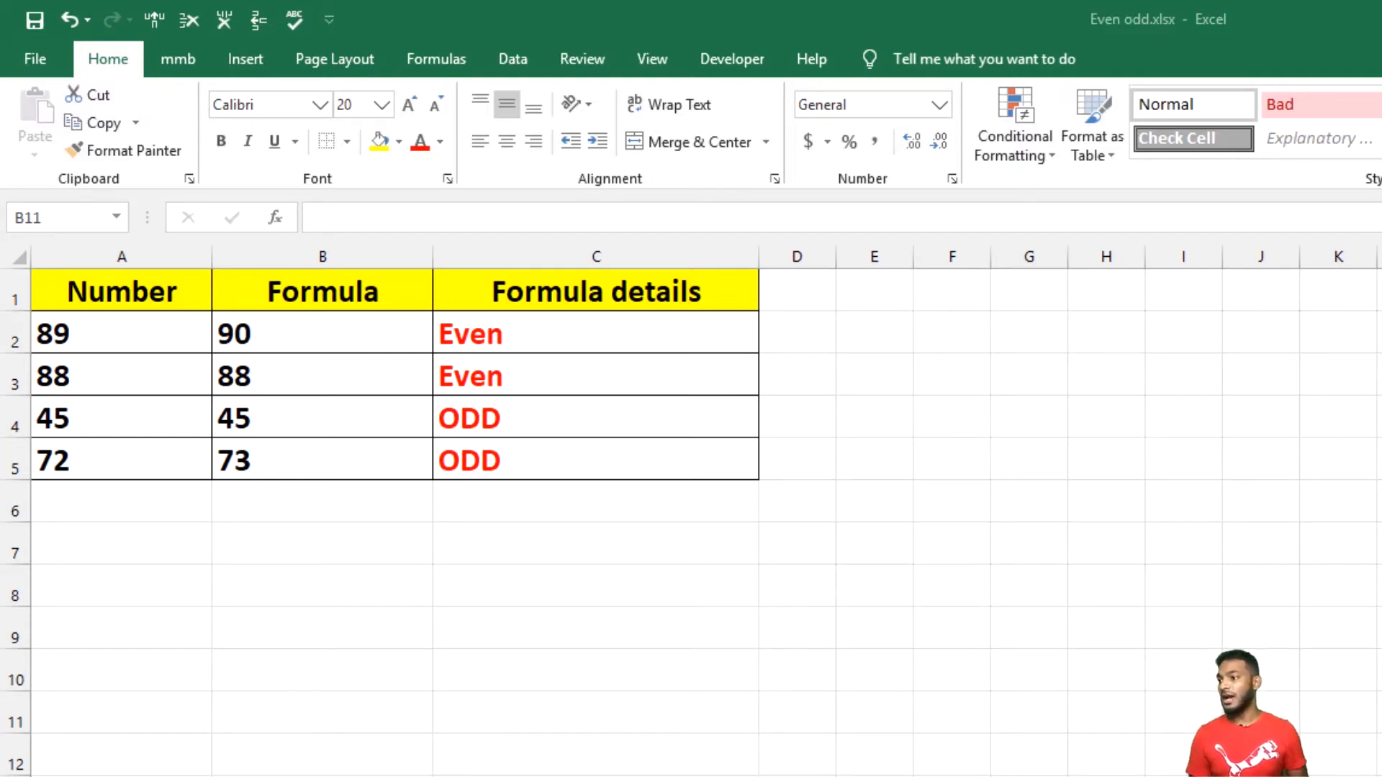
pyautogui.click(92, 333)
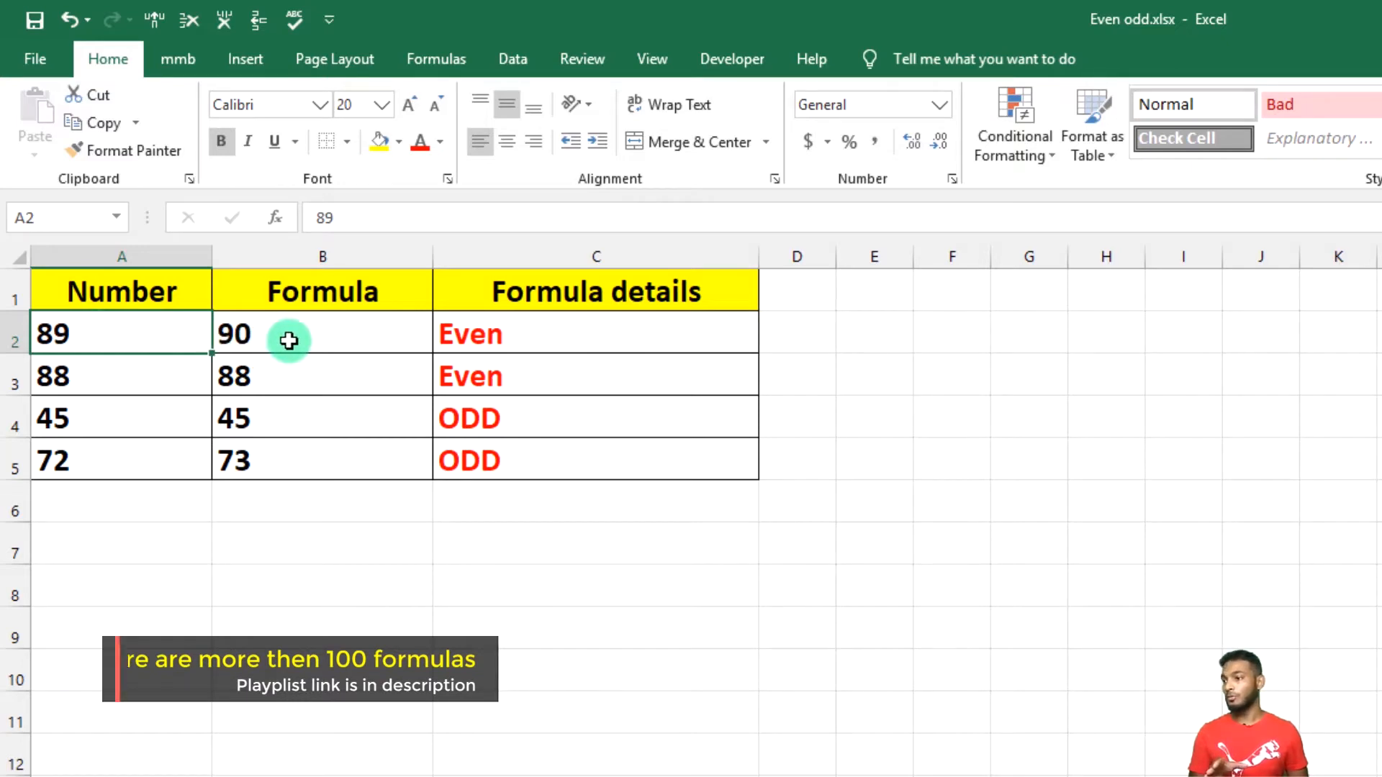
pyautogui.click(147, 376)
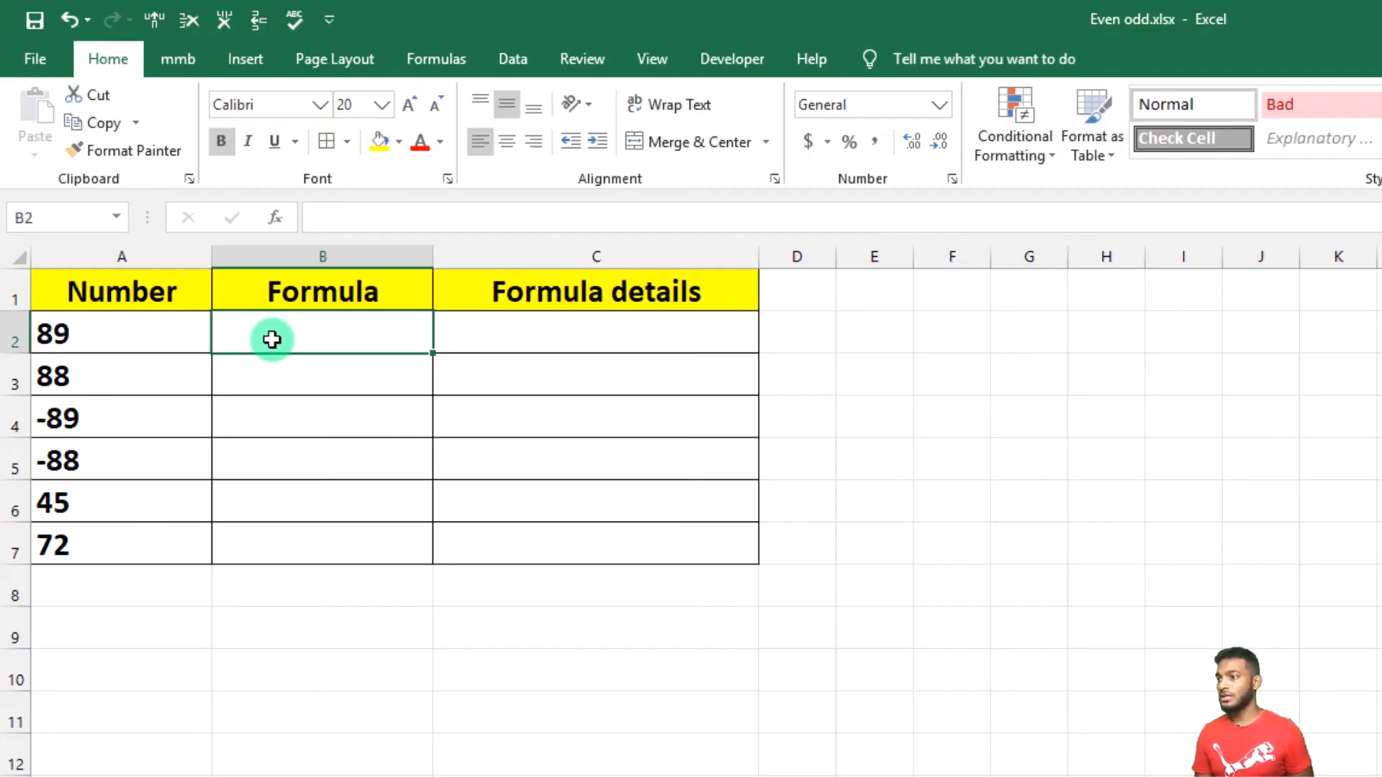
# Enter the formula =EVEN(A2) in cell B2 to round the first number to an even integer.
pyautogui.write('=ev')
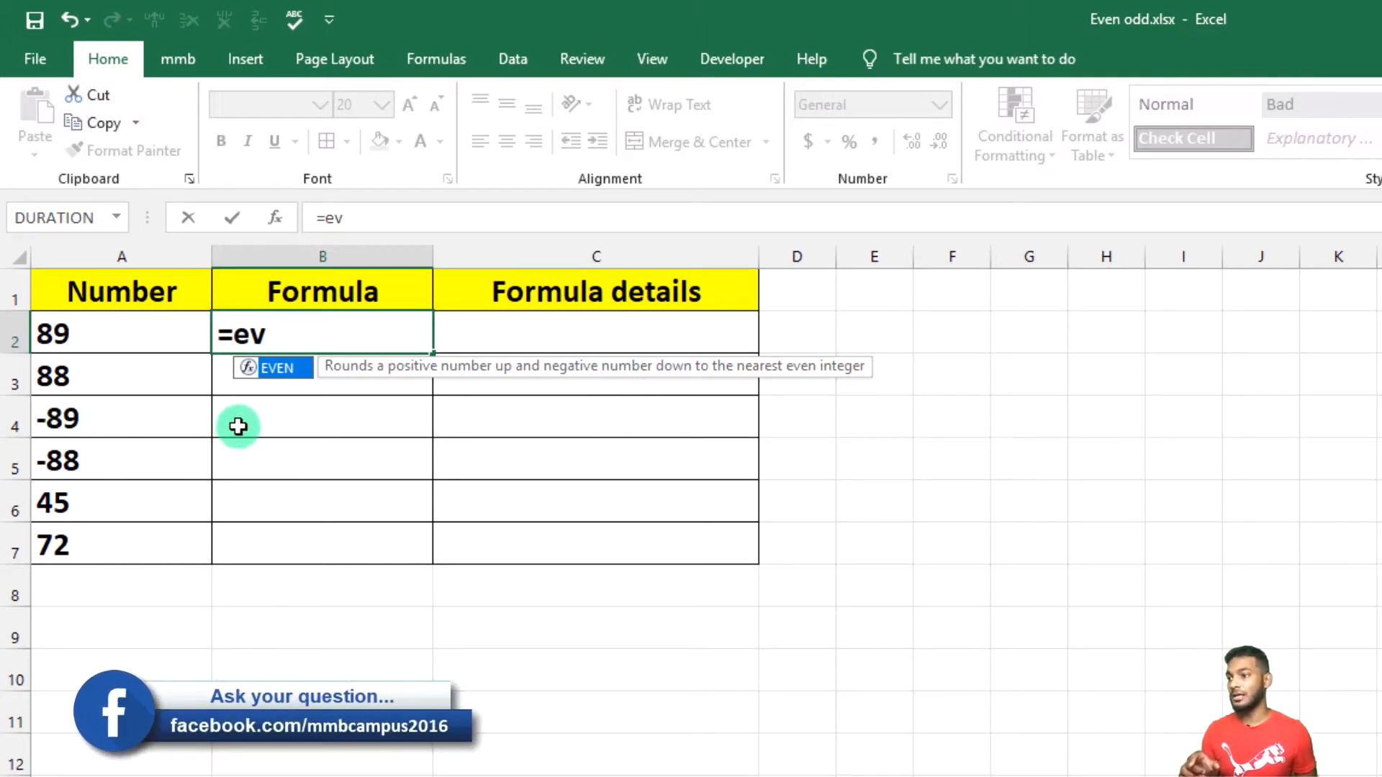
pyautogui.doubleClick(278, 370)
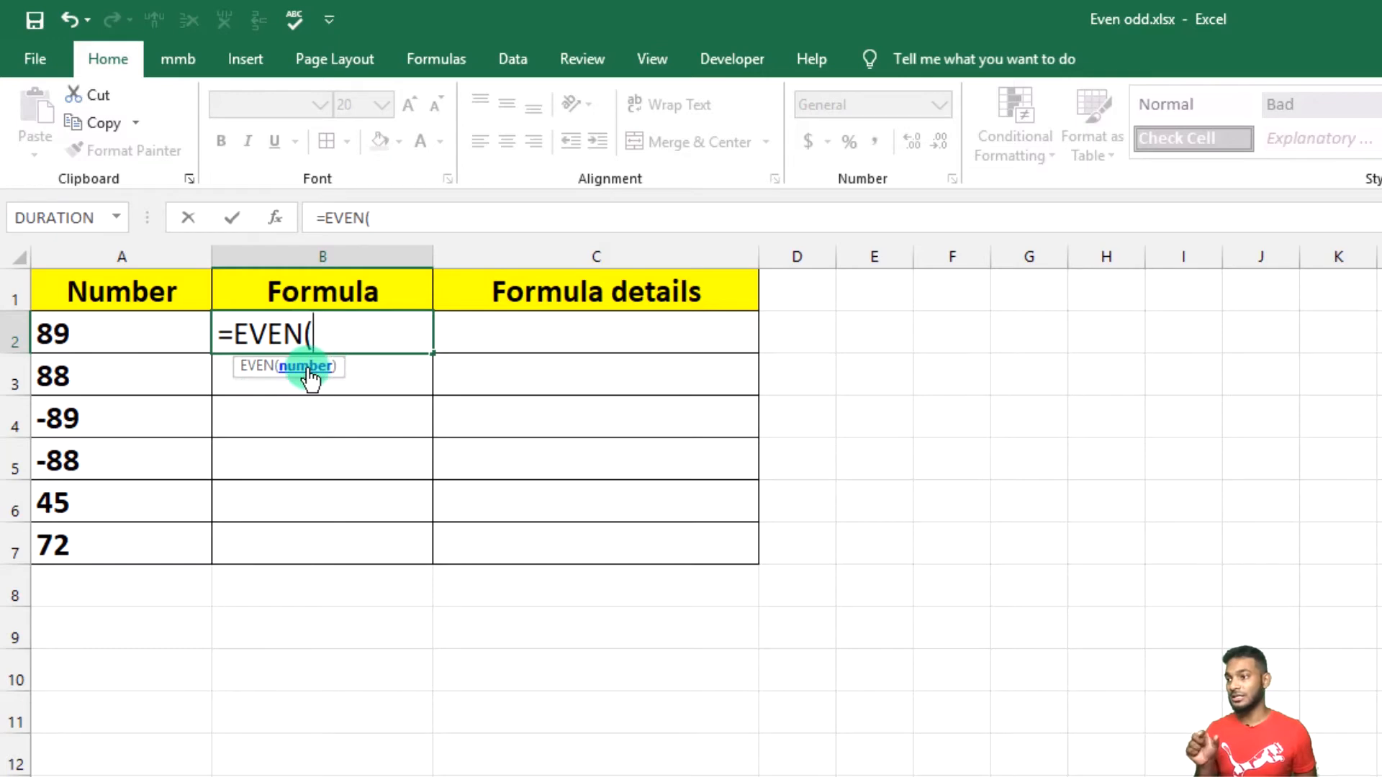
pyautogui.click(94, 343)
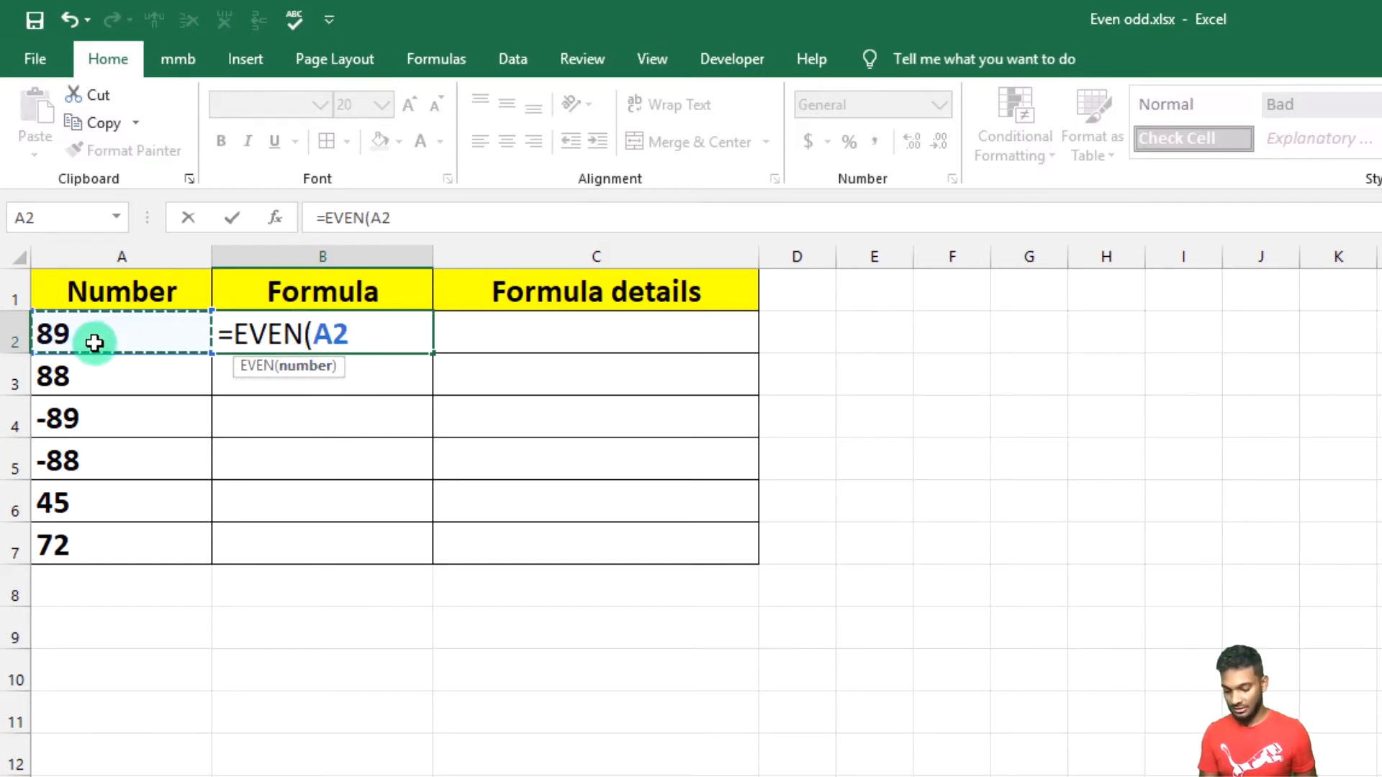
pyautogui.press('Return')
# Fill the EVEN formula from B2 down through B5 and review the filled cells.
pyautogui.click(276, 339)
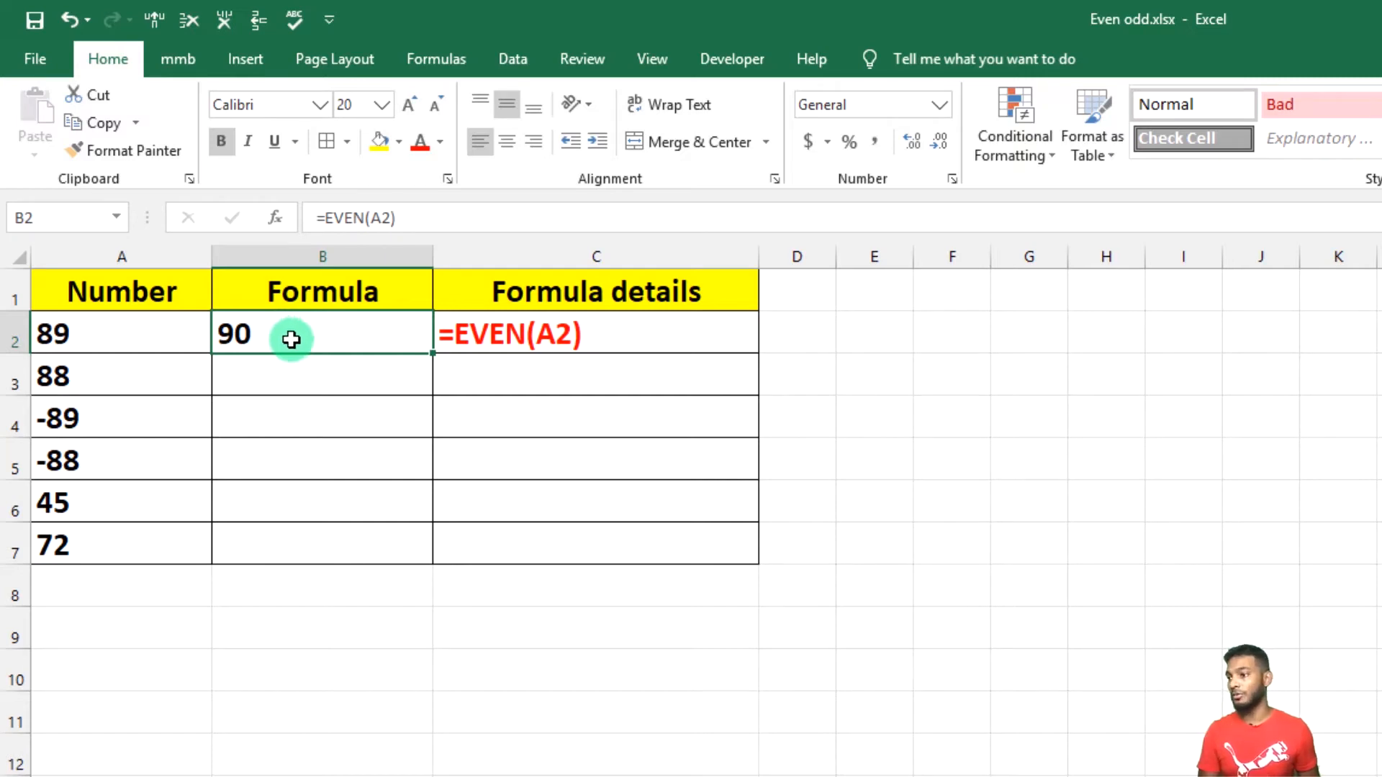
pyautogui.moveTo(432, 354); pyautogui.dragTo(431, 393)
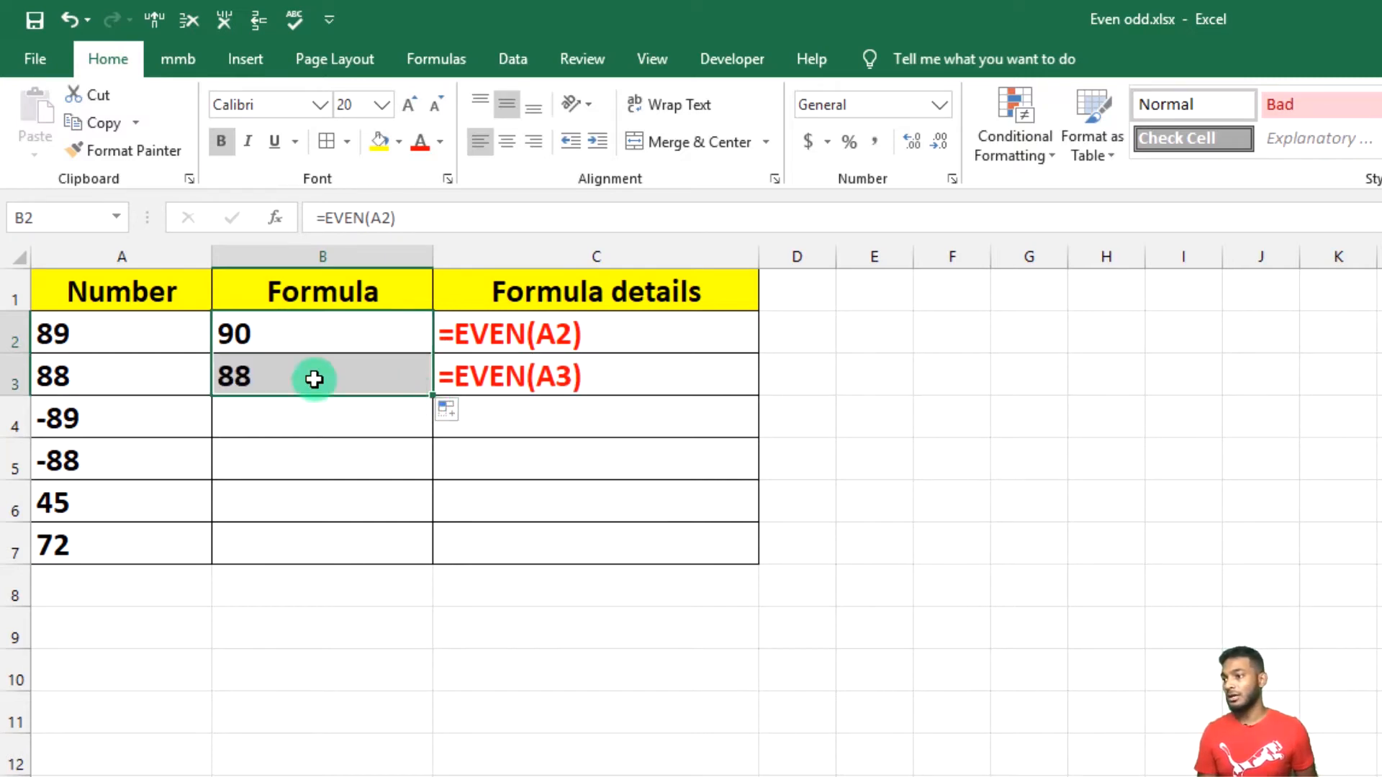
pyautogui.click(308, 380)
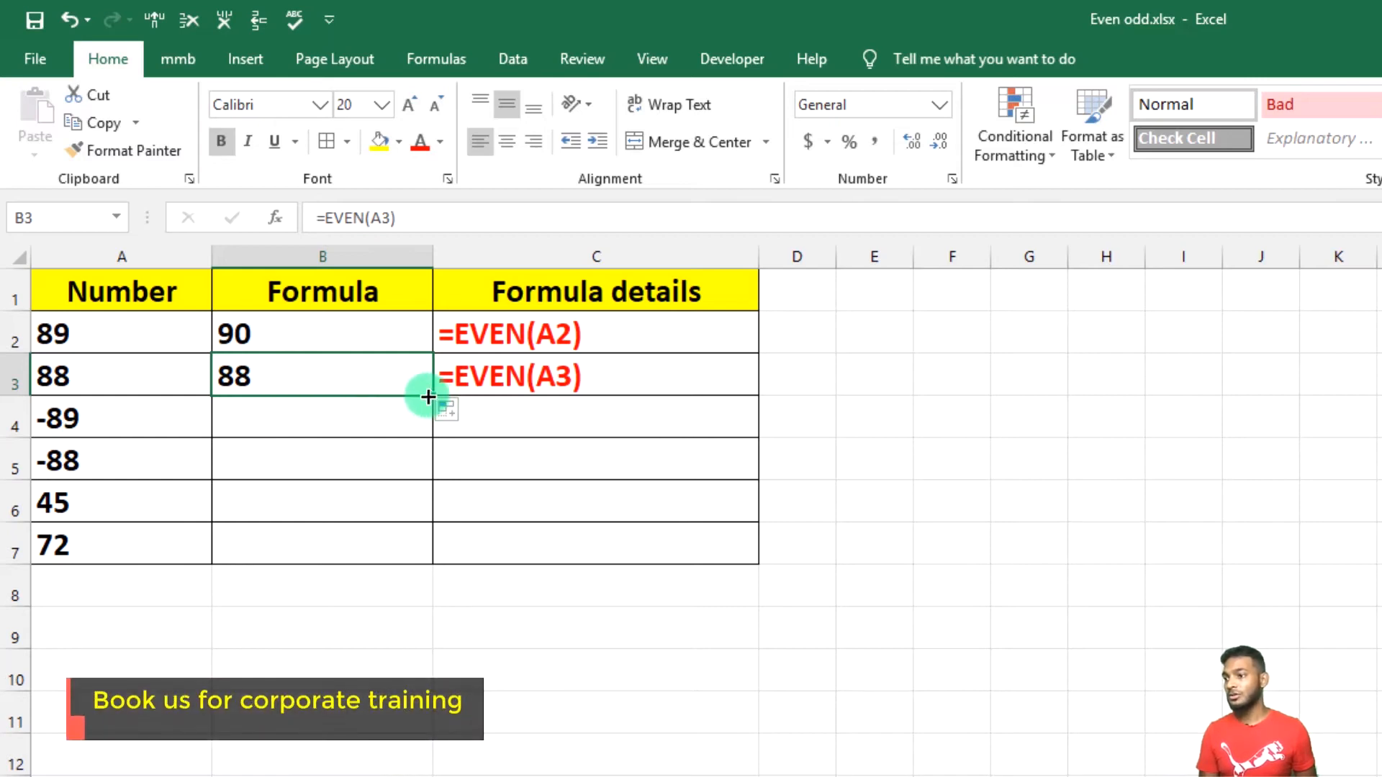
pyautogui.moveTo(428, 397); pyautogui.dragTo(426, 466)
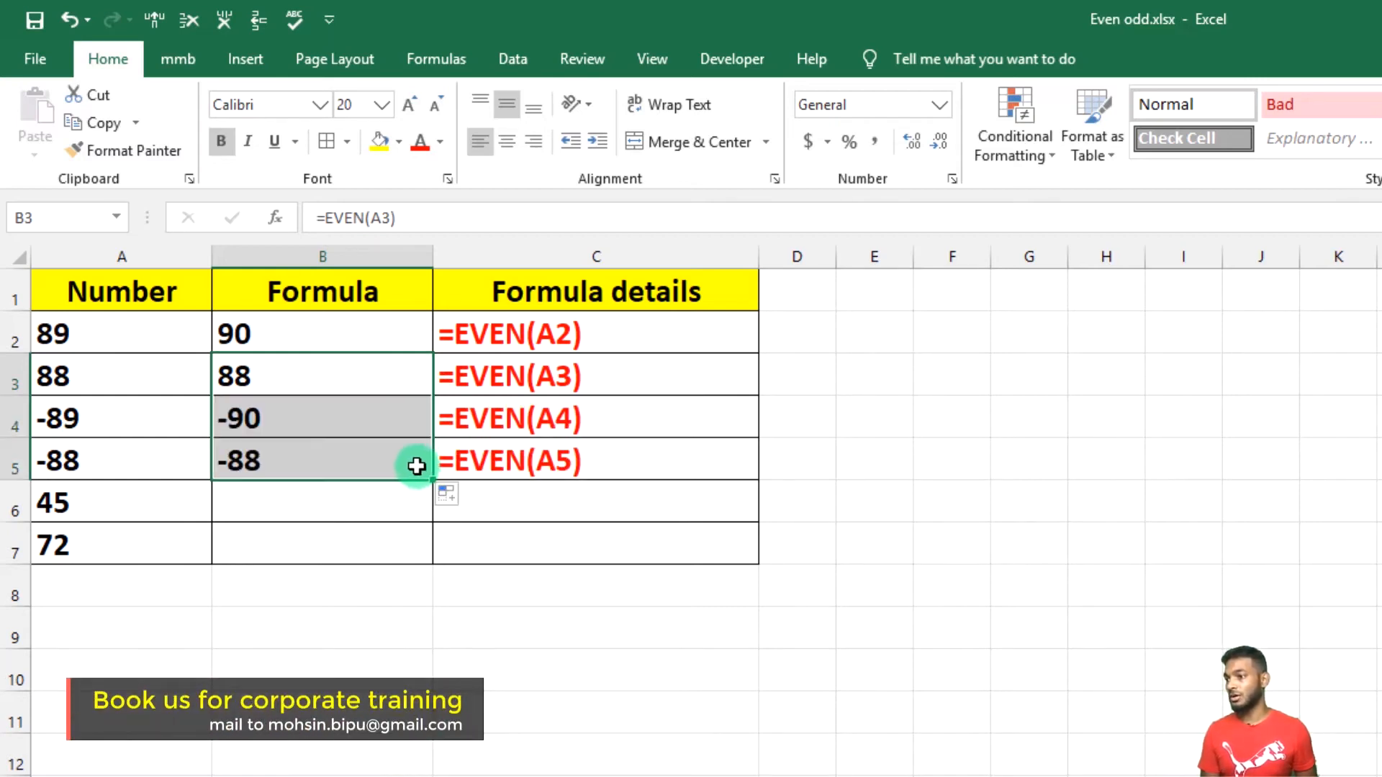
pyautogui.click(310, 456)
pyautogui.click(287, 418)
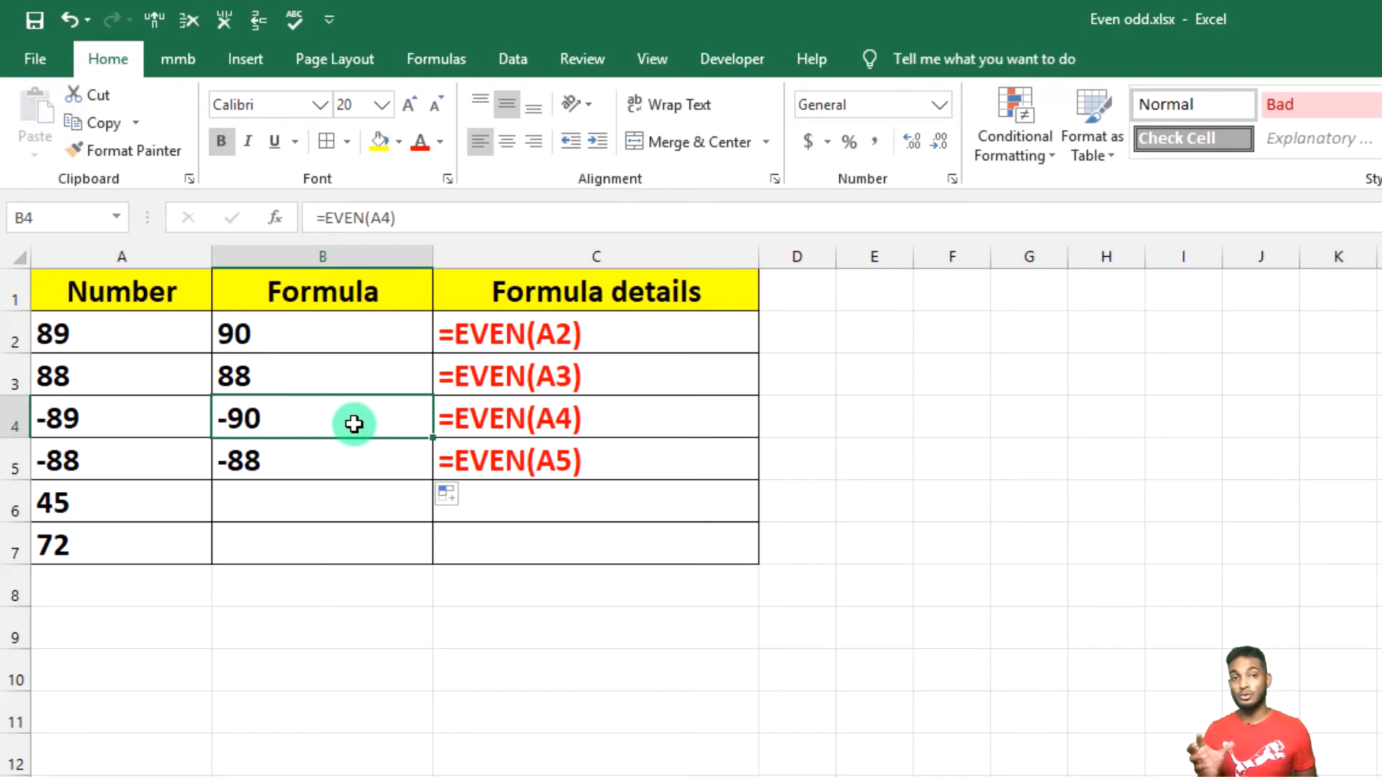
pyautogui.click(350, 458)
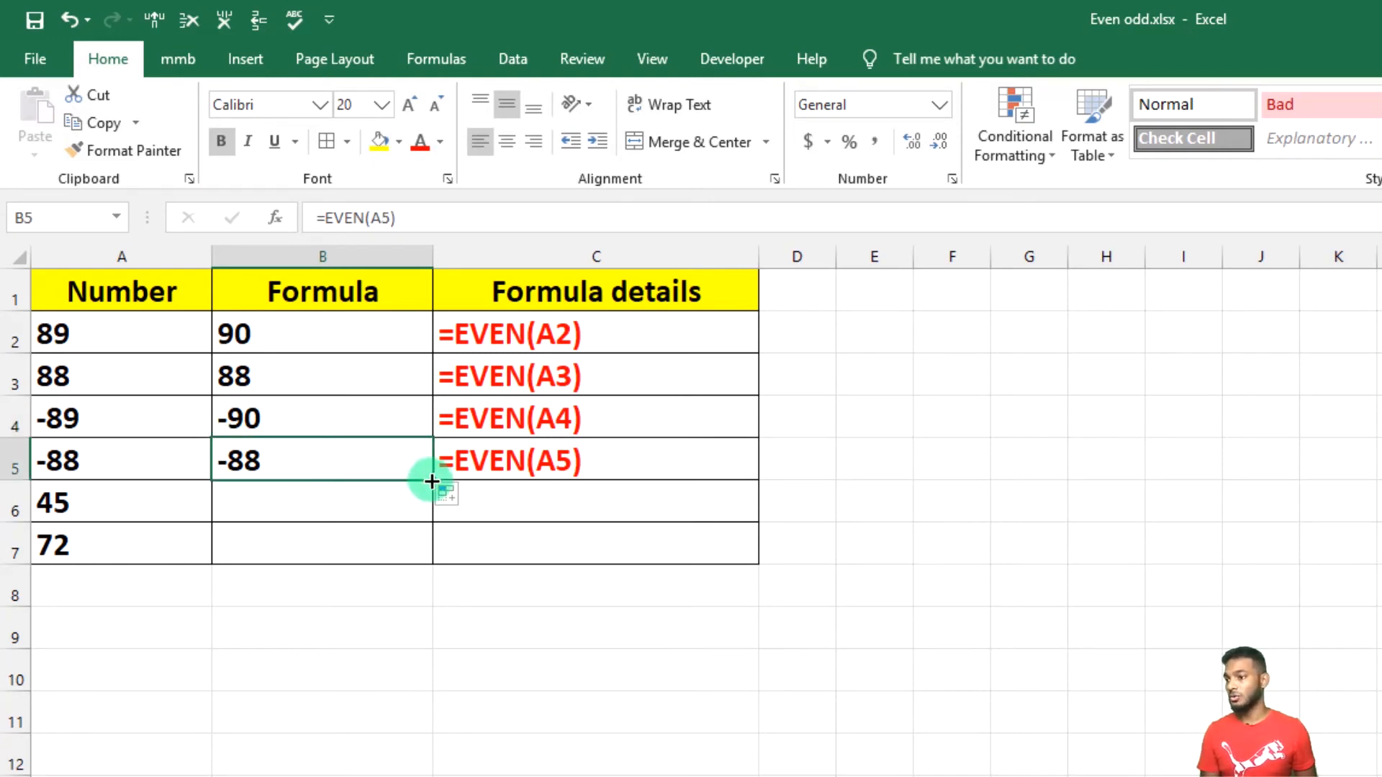
# Enter the formula =ODD(A6) in cell B6 and fill it down to B7.
pyautogui.click(364, 500)
pyautogui.write('=o')
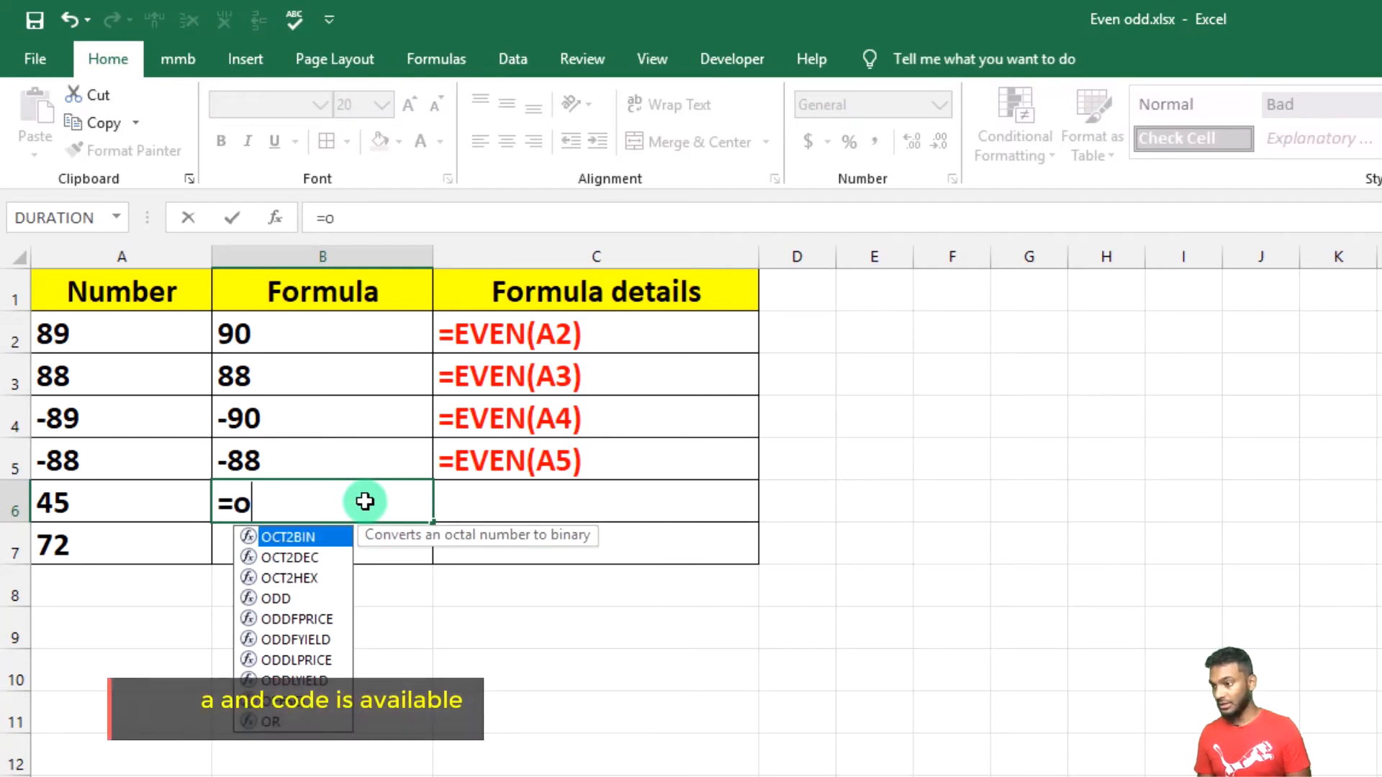
pyautogui.doubleClick(276, 598)
pyautogui.click(118, 506)
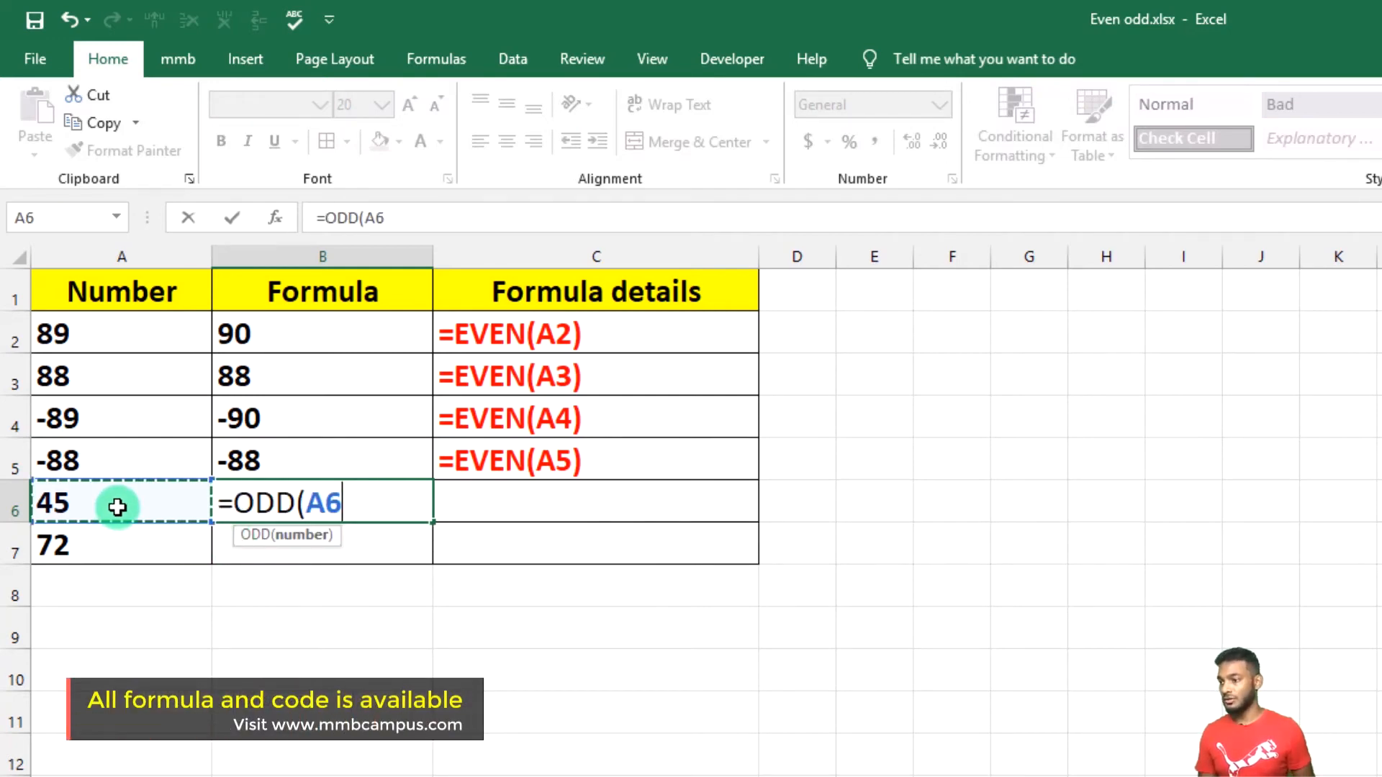
pyautogui.write(')')
pyautogui.press('Return')
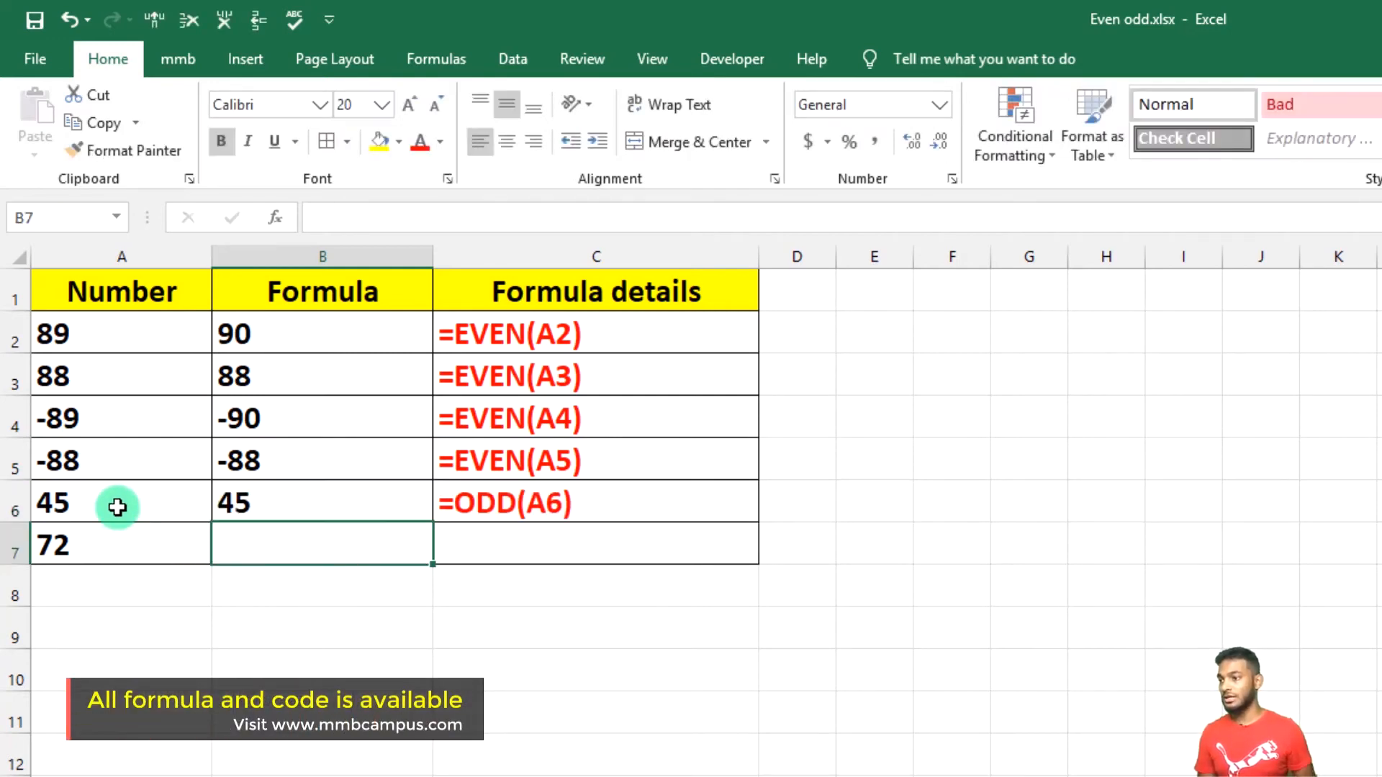
pyautogui.click(308, 510)
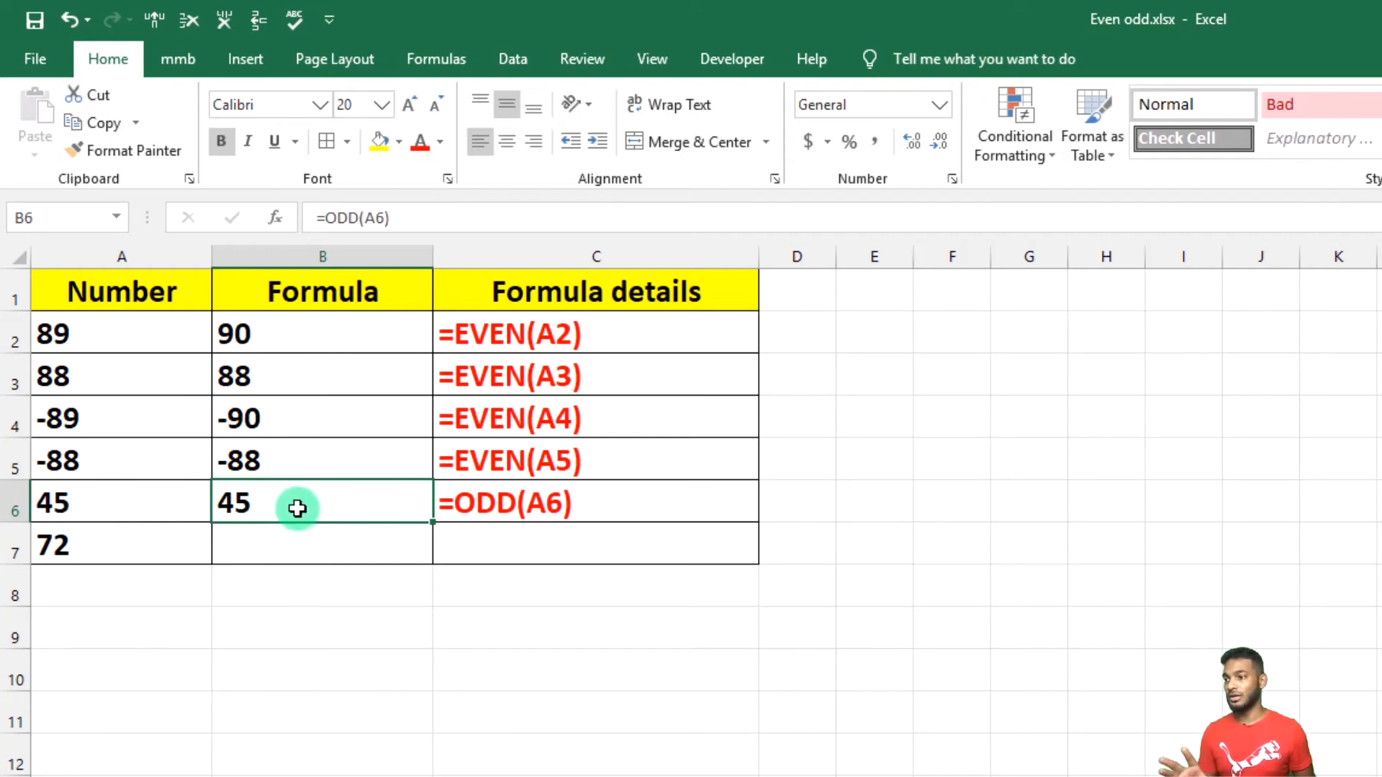
pyautogui.moveTo(438, 523); pyautogui.dragTo(432, 556)
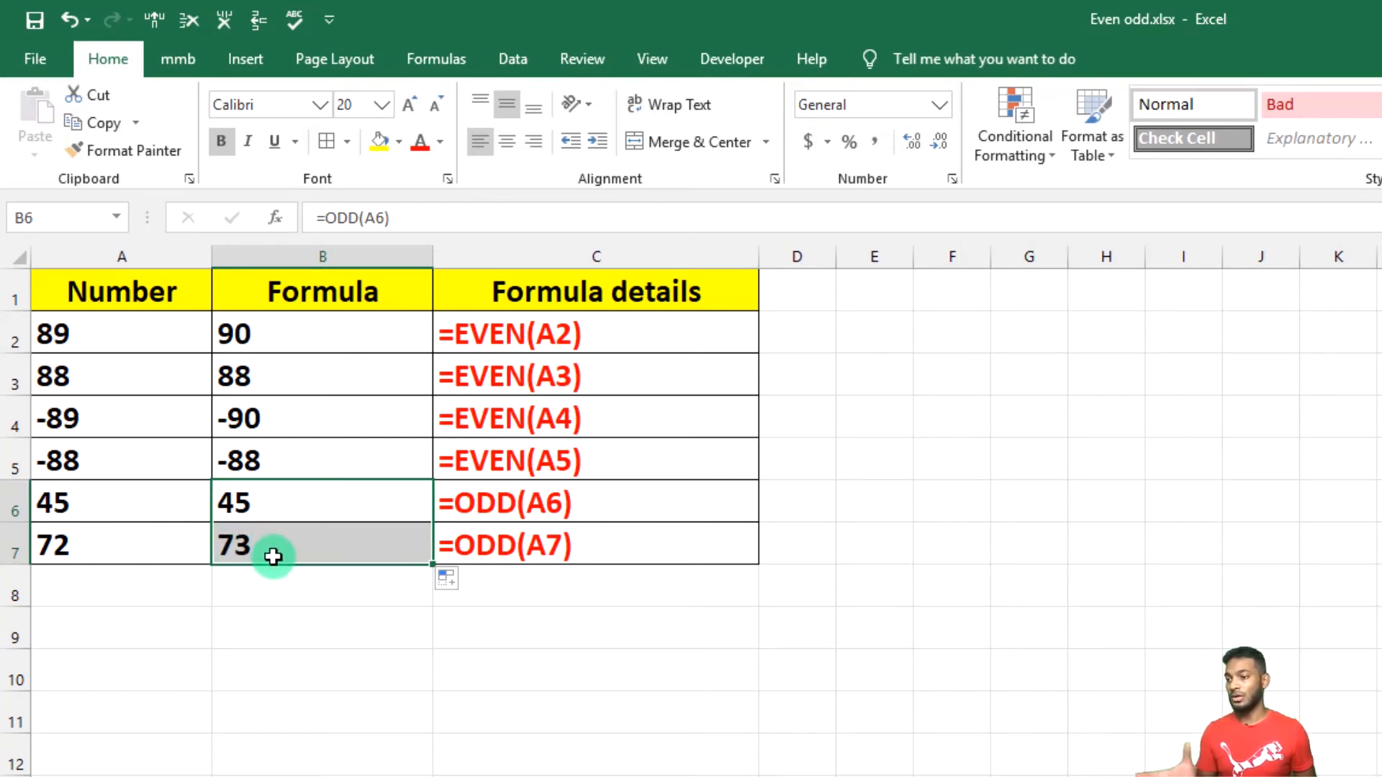
# Copy the table row A7:C7 into row 8 and change the number in A8 to -72.
pyautogui.moveTo(123, 552); pyautogui.dragTo(497, 552)
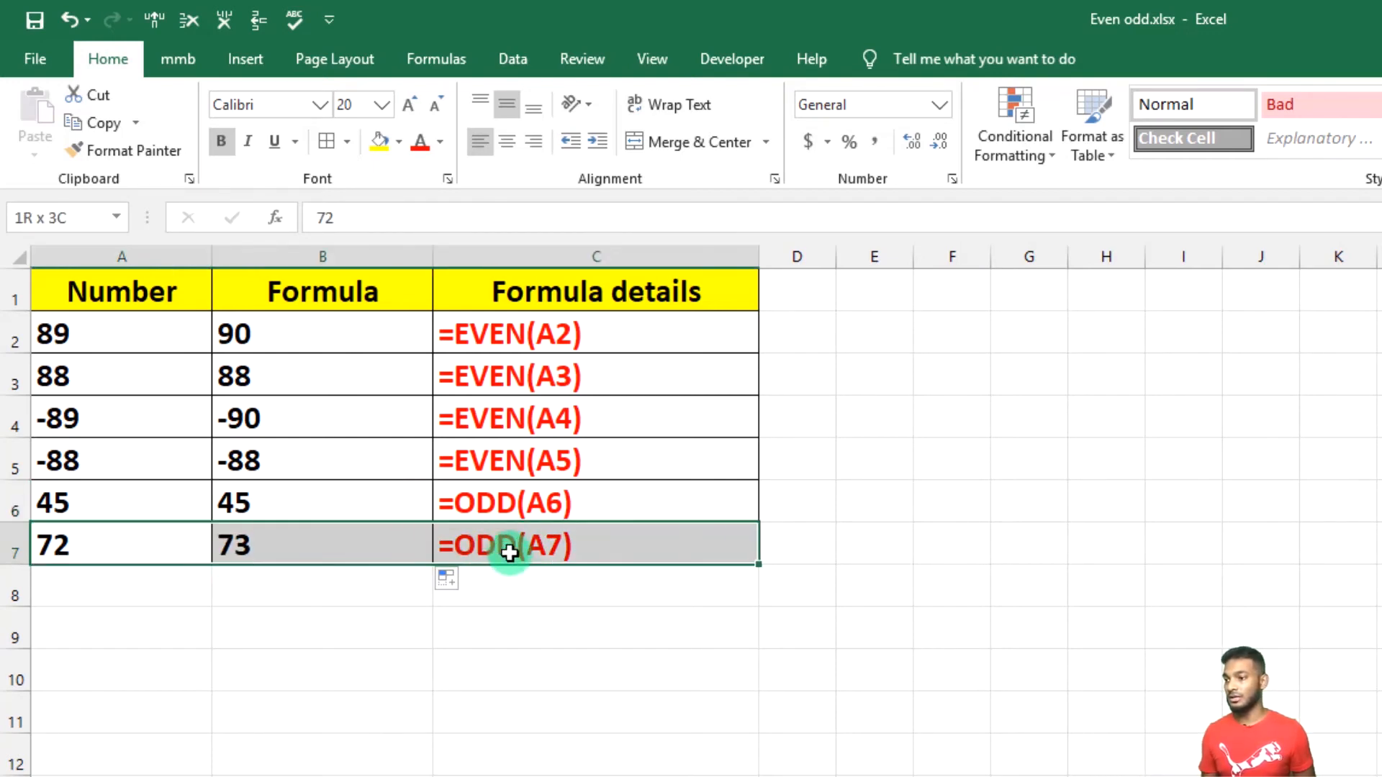
pyautogui.hotkey('ctrl', 'c')
pyautogui.click(92, 581)
pyautogui.hotkey('ctrl', 'v')
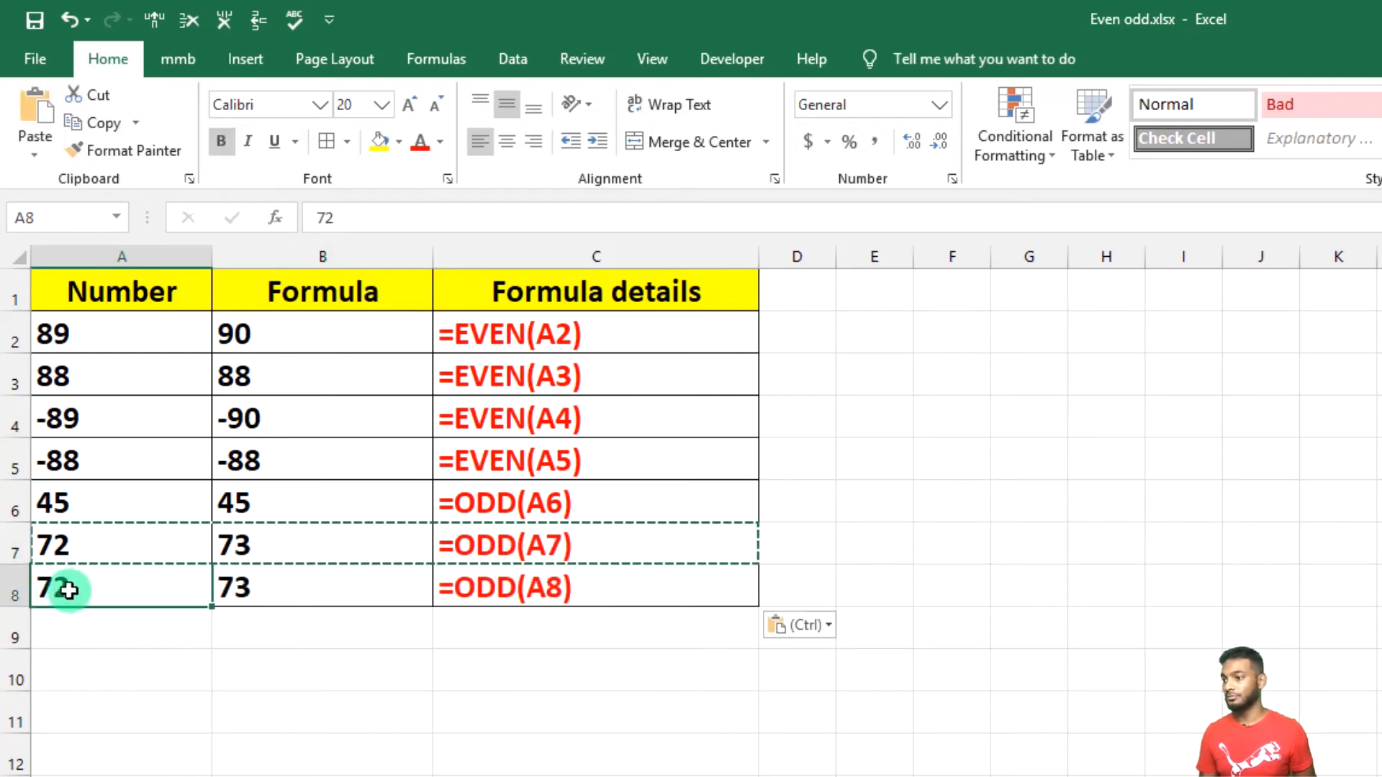
pyautogui.write('-72')
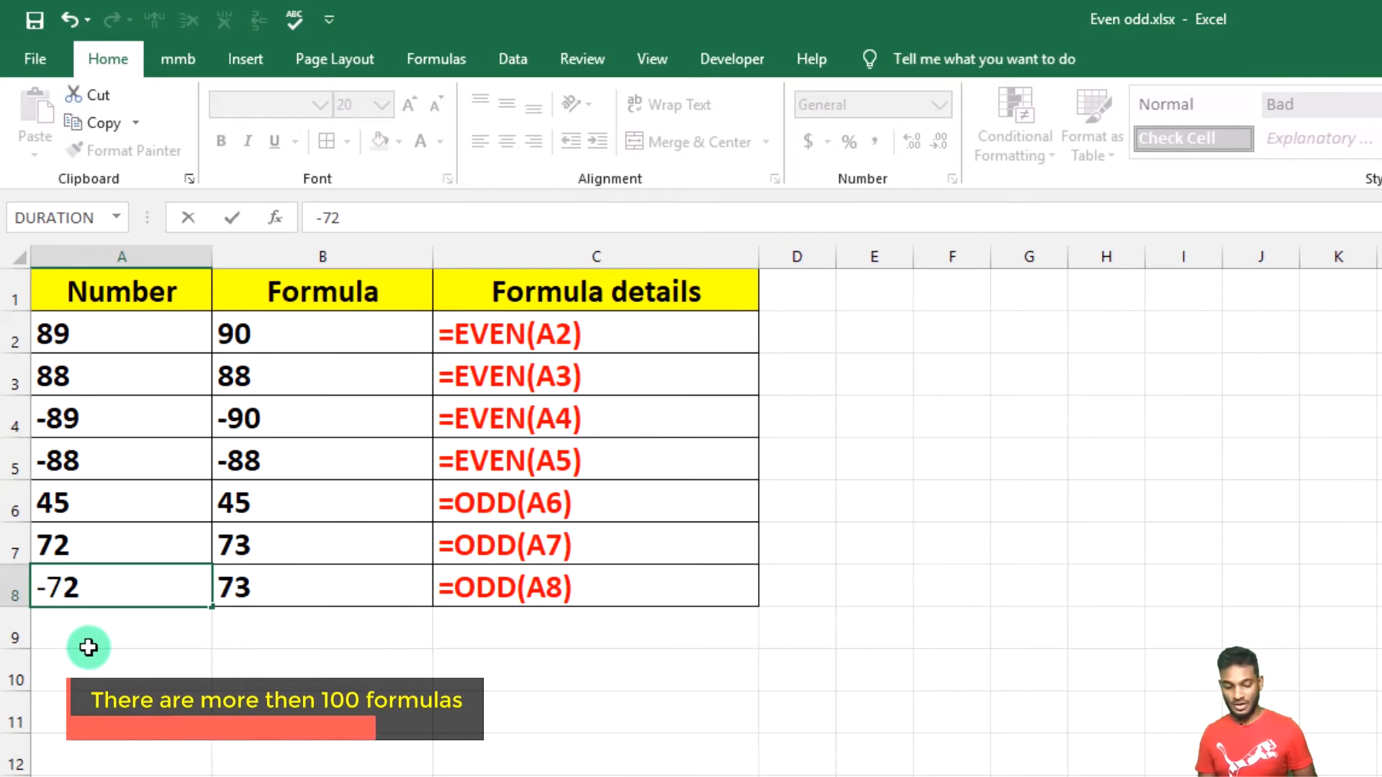
pyautogui.press('Return')
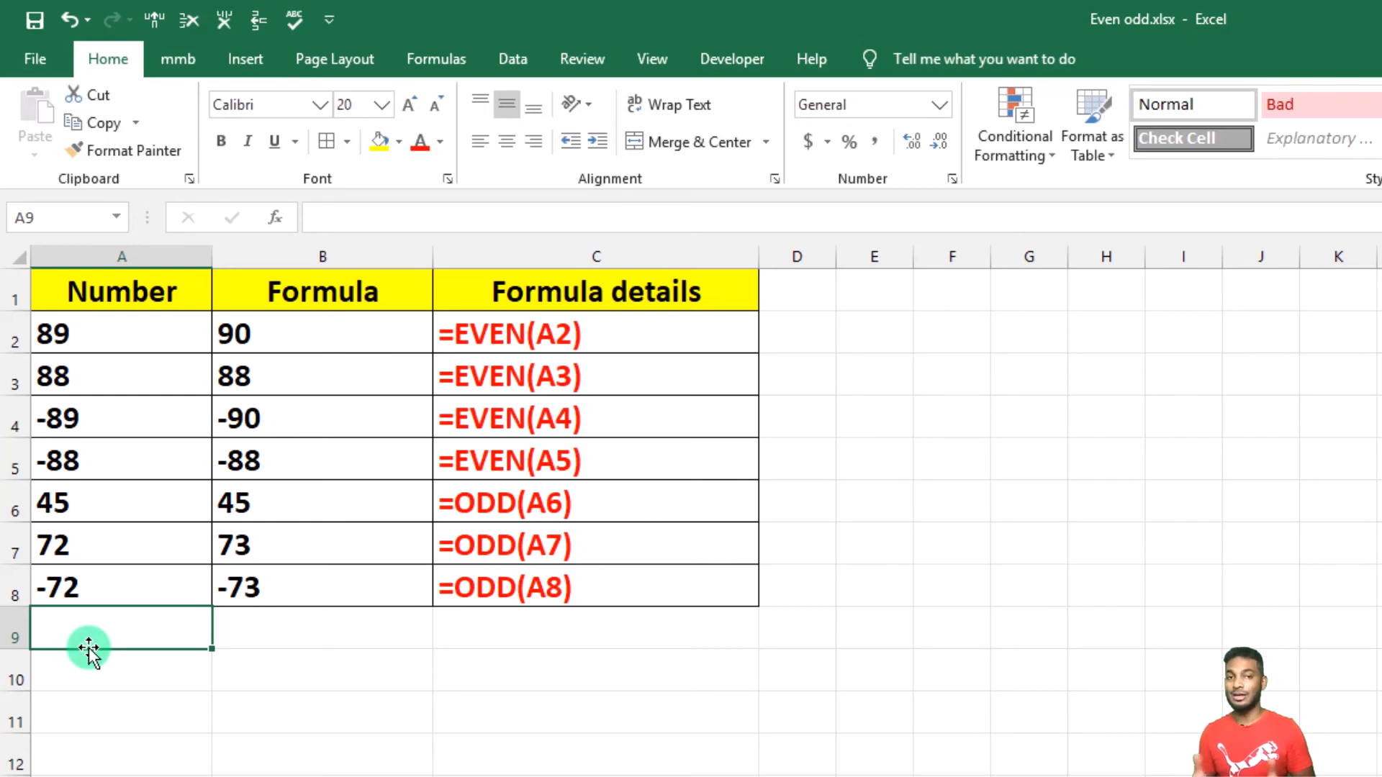
# Replace the number in A2 with the text Bangladesh to test the EVEN formula on non-numeric input.
pyautogui.click(80, 332)
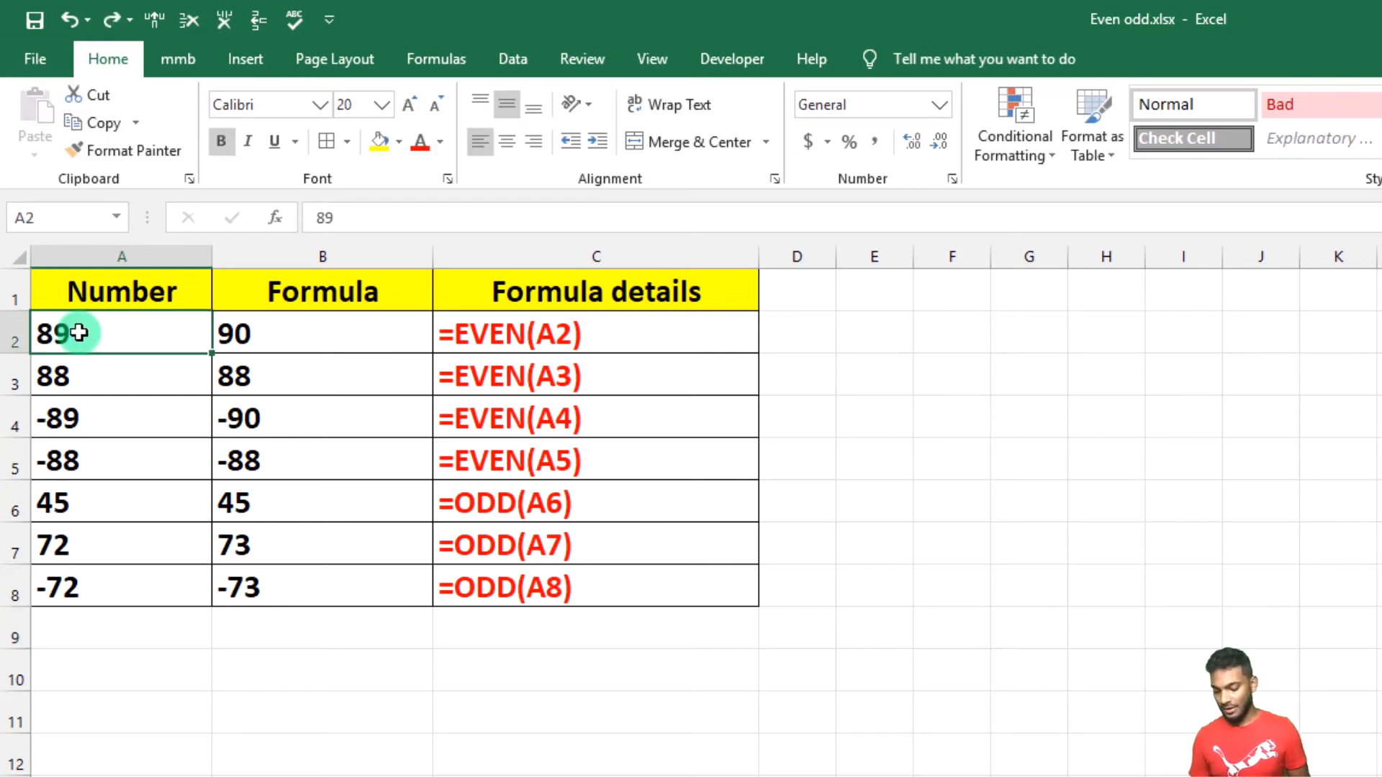
pyautogui.write('Bangladesh')
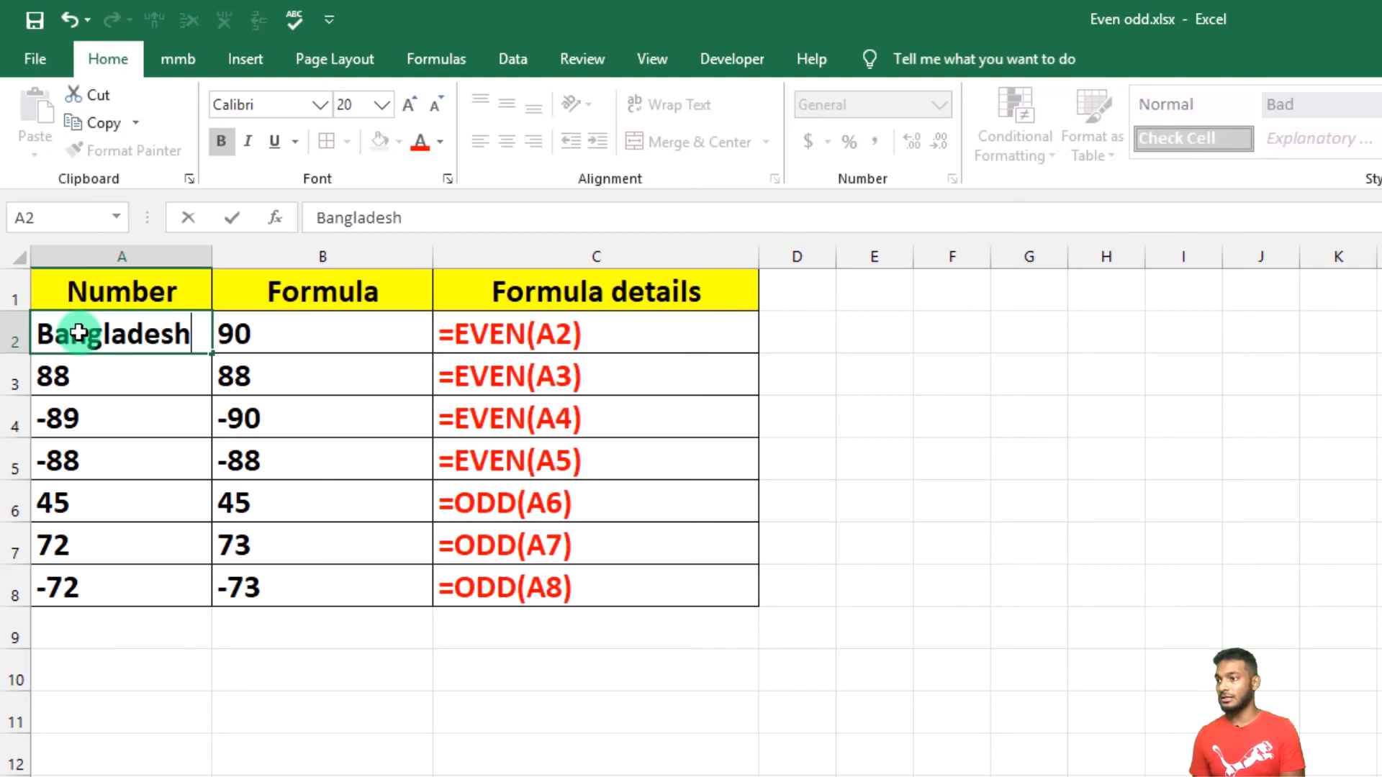
pyautogui.press('Return')
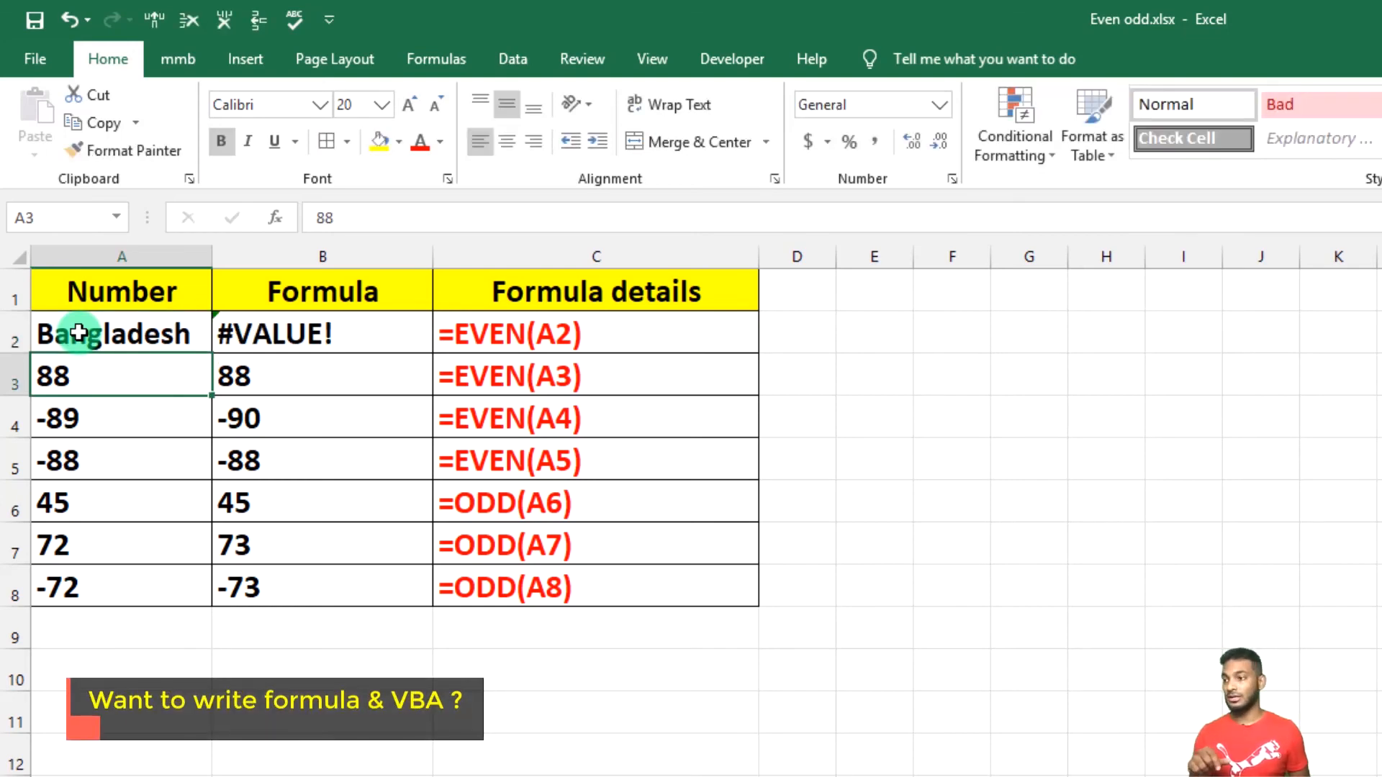
# Test decimal inputs by setting the number in A2 to 8.9 and the number in A6 to 4.5.
pyautogui.click(79, 333)
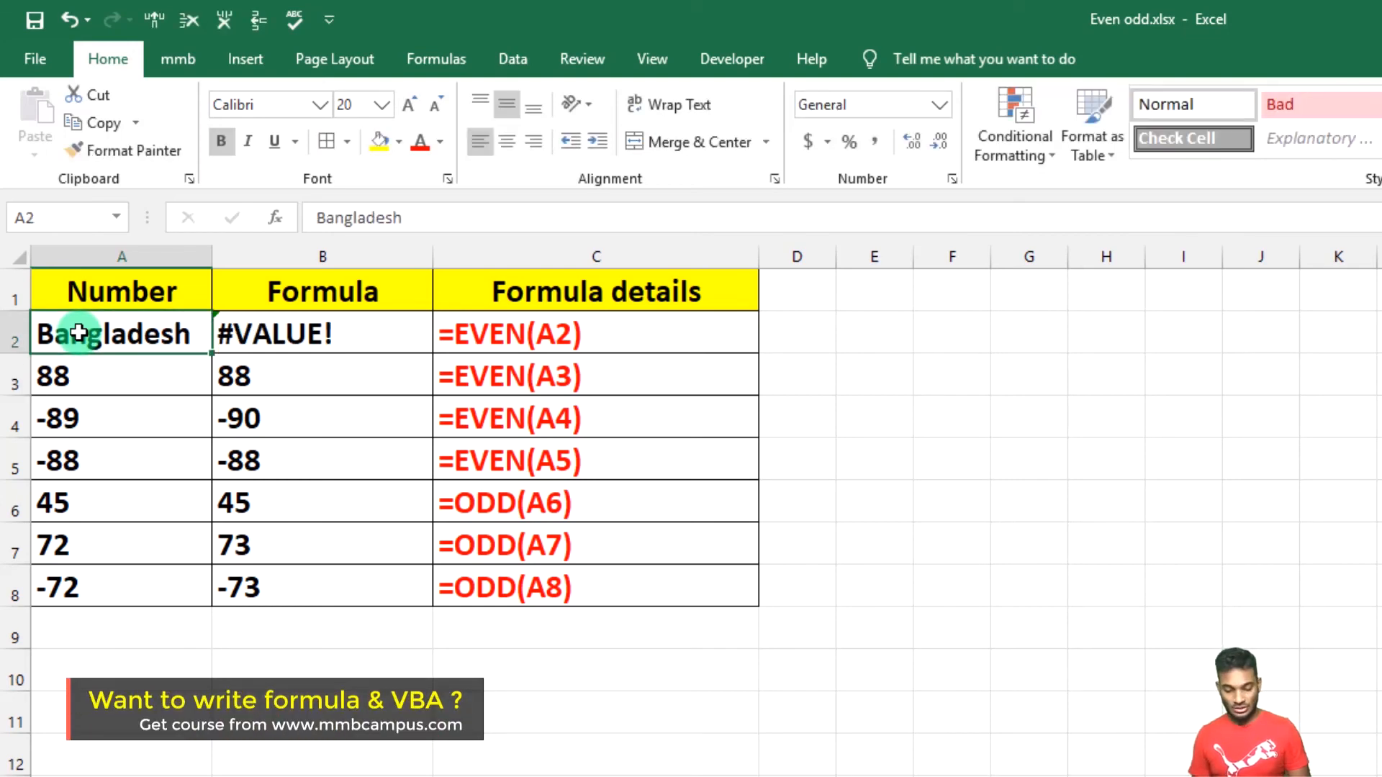
pyautogui.write('8.9')
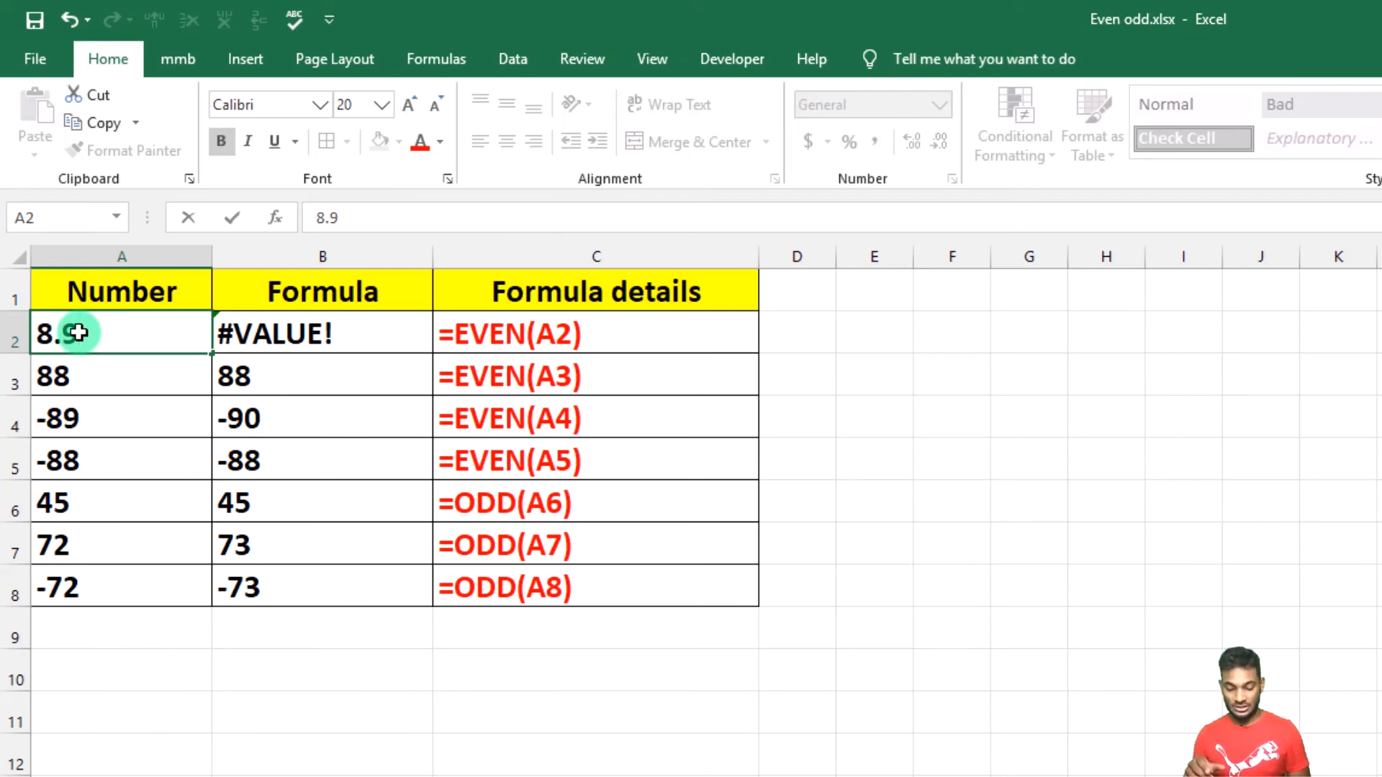
pyautogui.press('Return')
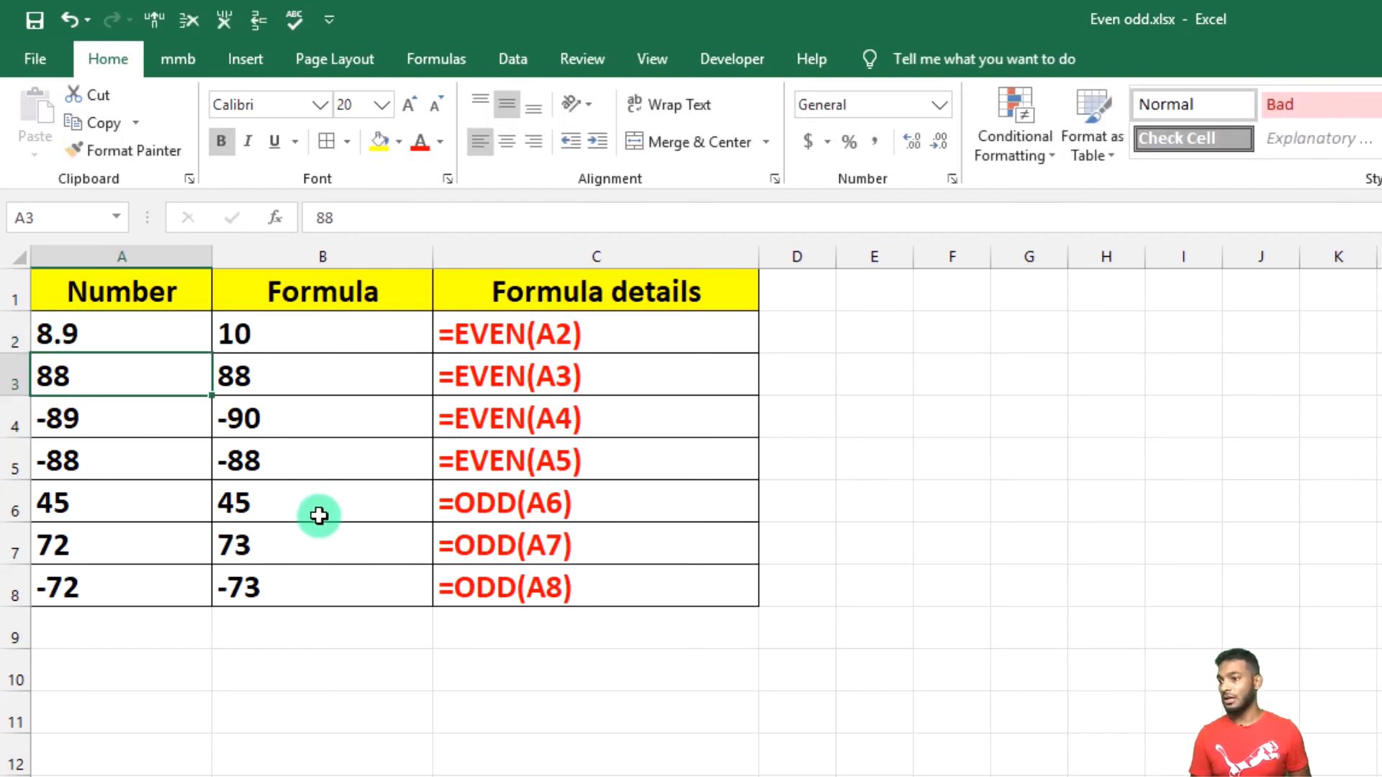
pyautogui.click(131, 512)
pyautogui.write('4.5')
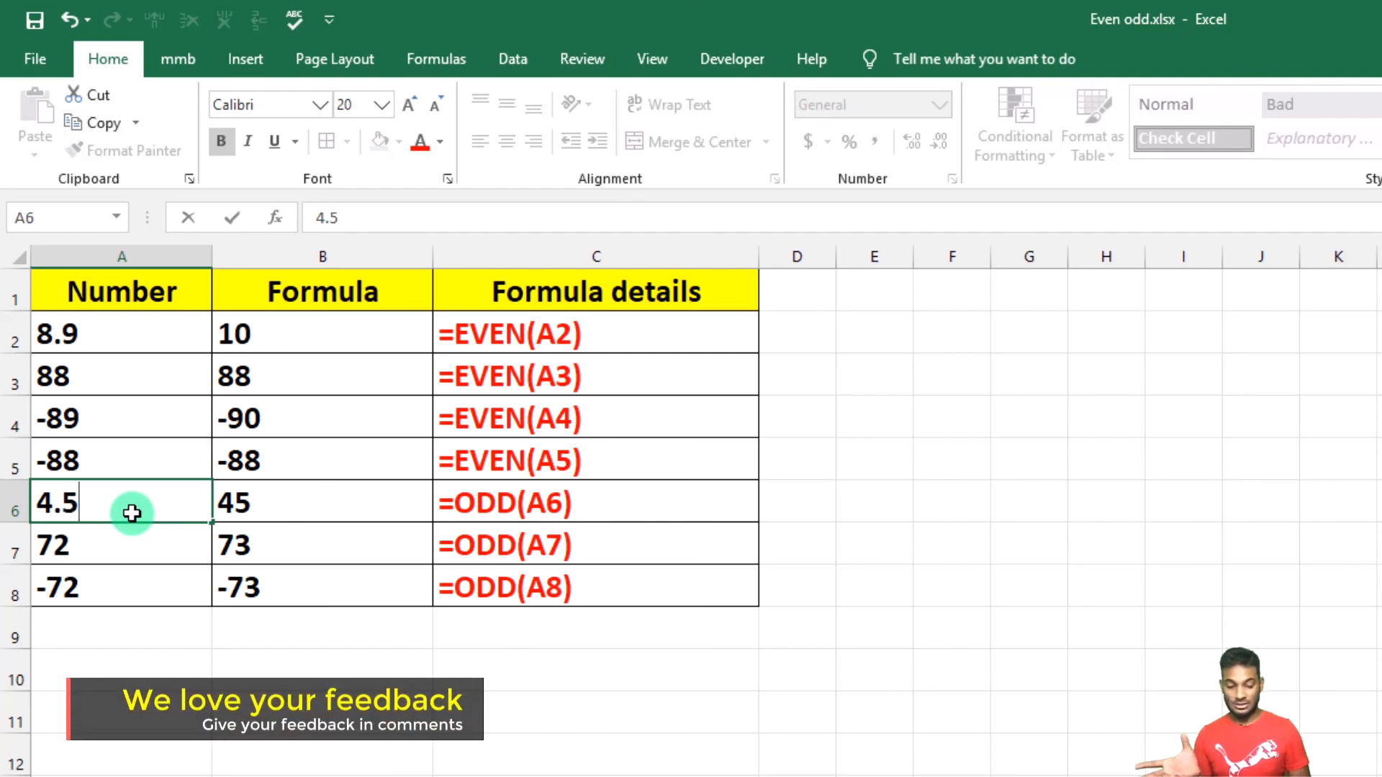
pyautogui.press('Return')
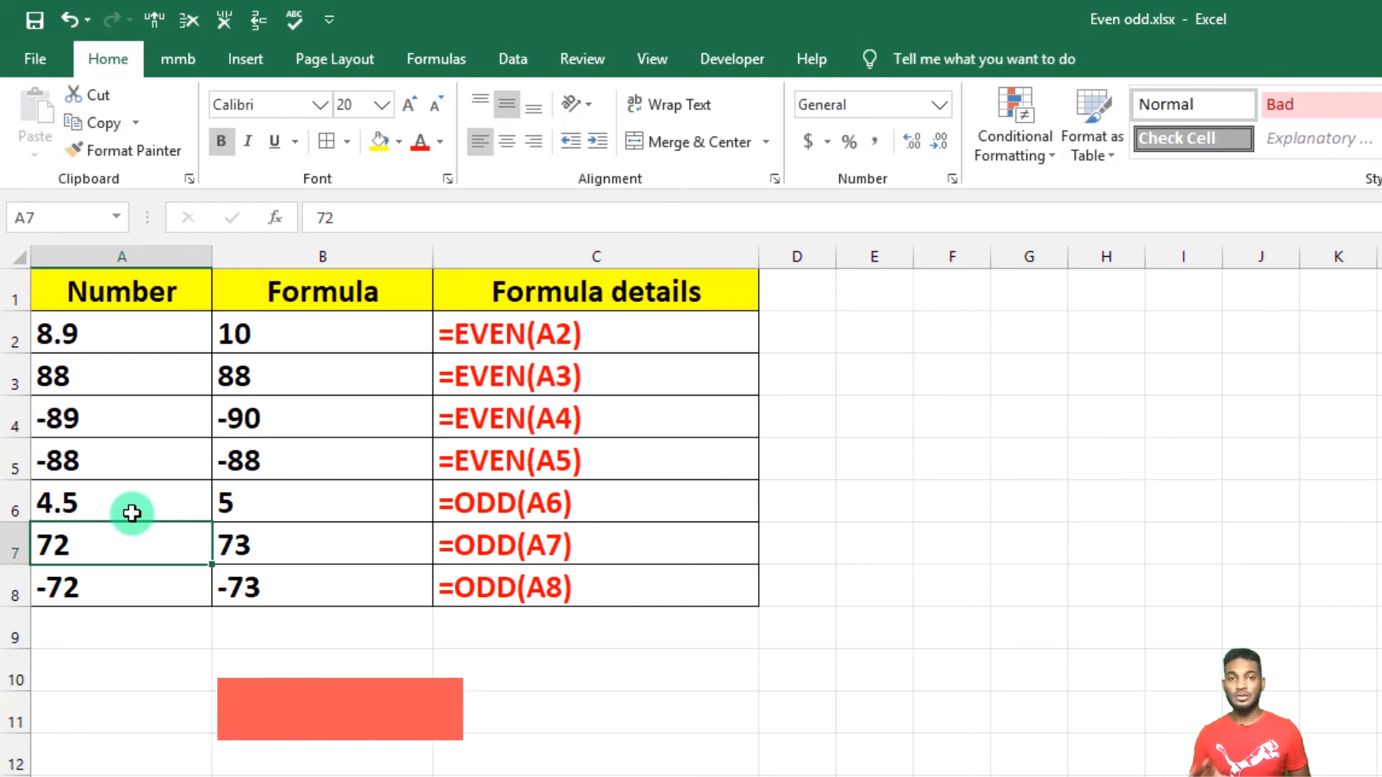